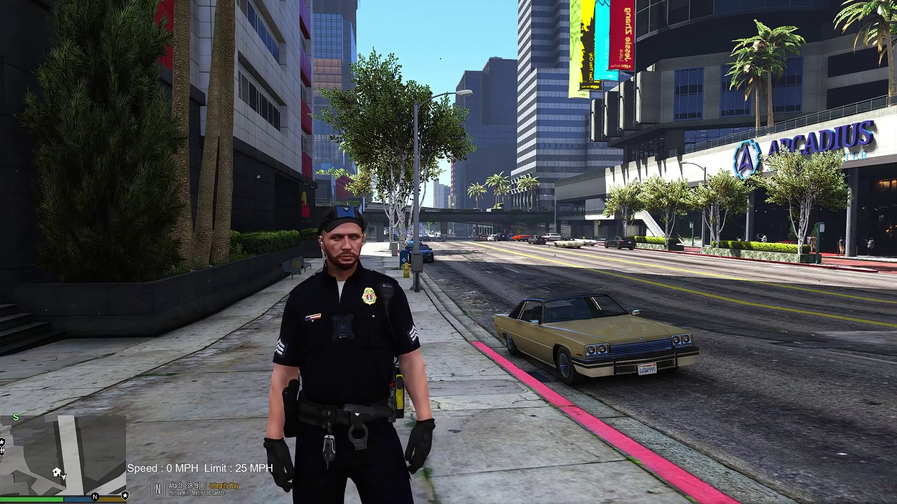
Step: Draw the officer's pistol, aim and fire it down the street to show its firing rate, then holster it
{"action": "key", "text": "2"}
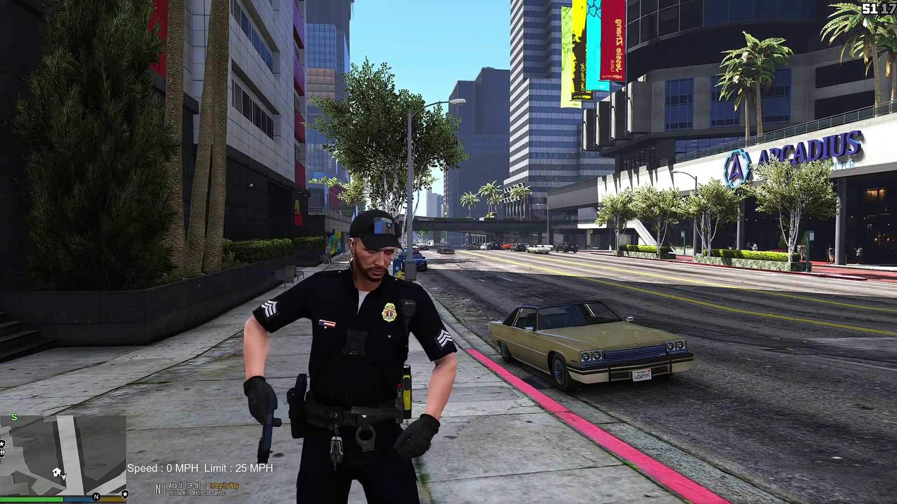
{"action": "right_click", "coordinate": [448, 252]}
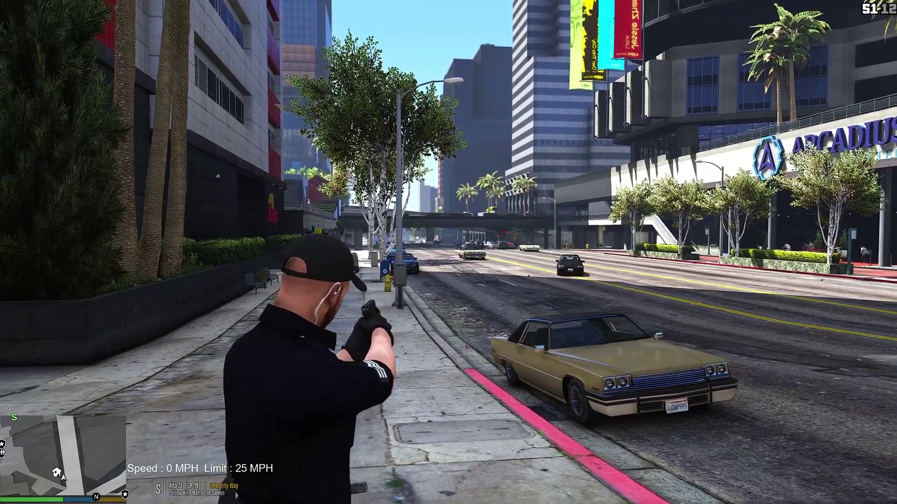
{"action": "right_click", "coordinate": [448, 252]}
{"action": "right_click", "coordinate": [448, 253]}
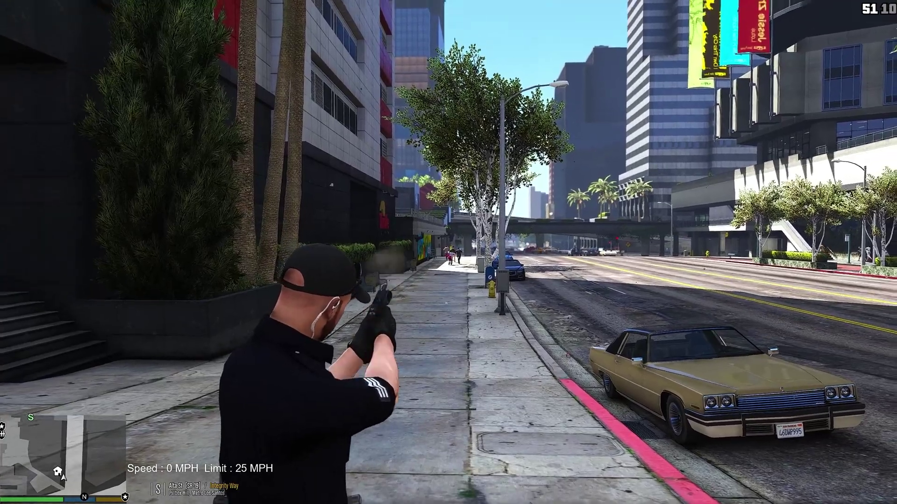
{"action": "left_click", "coordinate": [448, 252]}
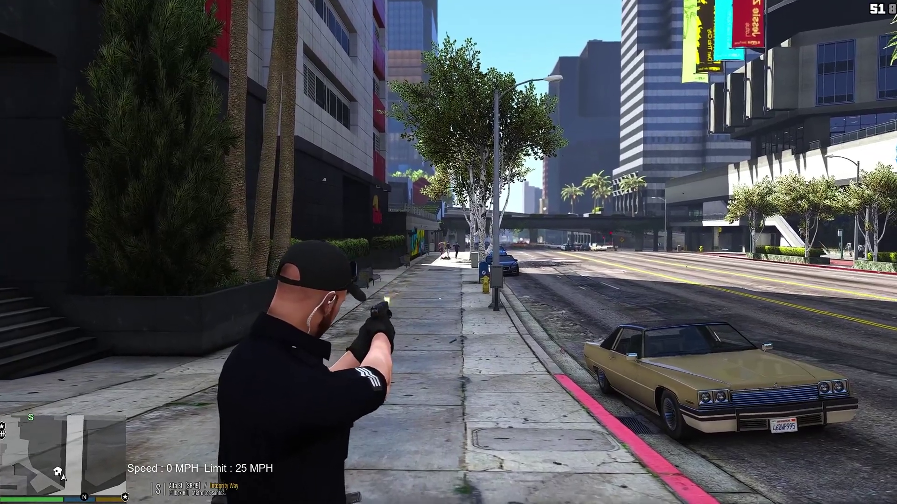
{"action": "scroll", "coordinate": [448, 253], "scroll_direction": "down", "scroll_amount": 1}
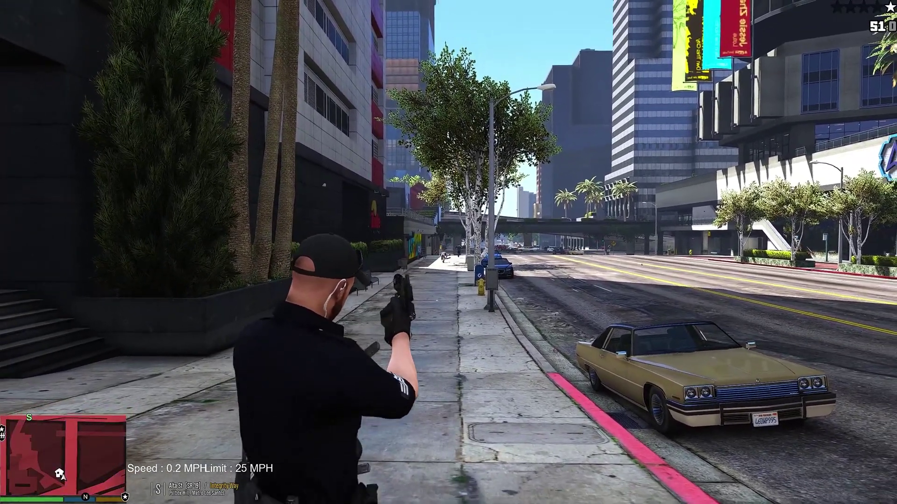
{"action": "key", "text": "s"}
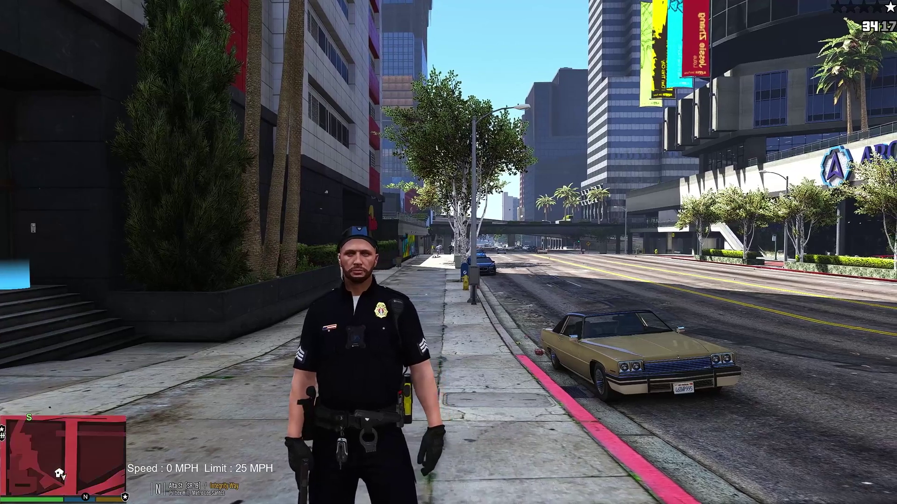
{"action": "scroll", "coordinate": [448, 252], "scroll_direction": "down", "scroll_amount": 1}
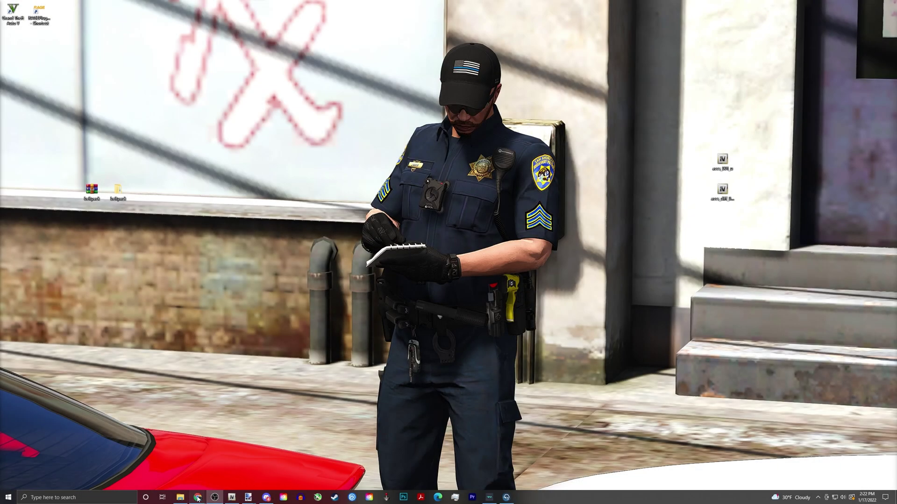
Step: Show Dwardo225's Increased Weapon Rate Of Fire page maximized in Chrome, scrolled down to Download
{"action": "mouse_move", "coordinate": [197, 496]}
{"action": "mouse_move", "coordinate": [245, 472]}
{"action": "mouse_move", "coordinate": [217, 474]}
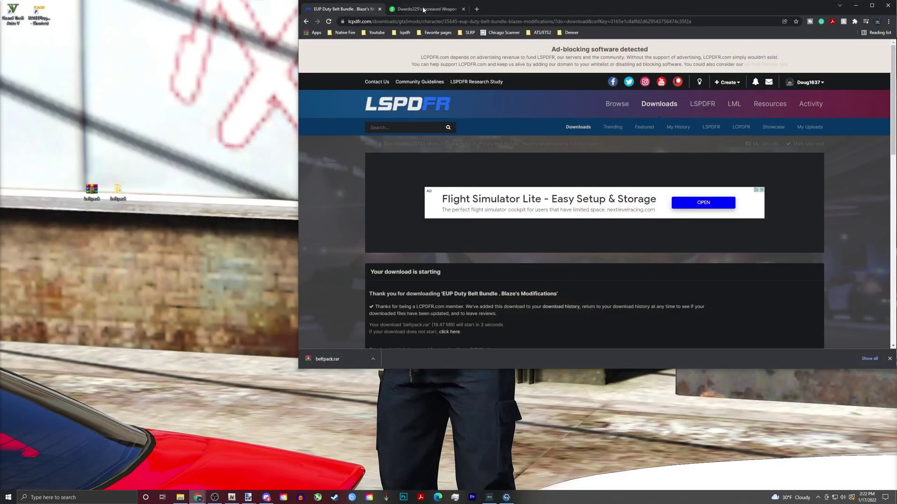
{"action": "left_click", "coordinate": [424, 9]}
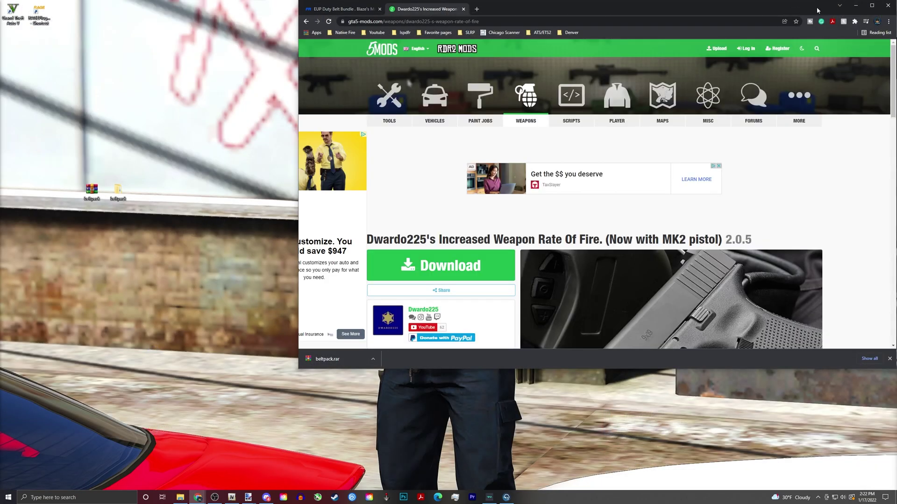
{"action": "left_click", "coordinate": [871, 5]}
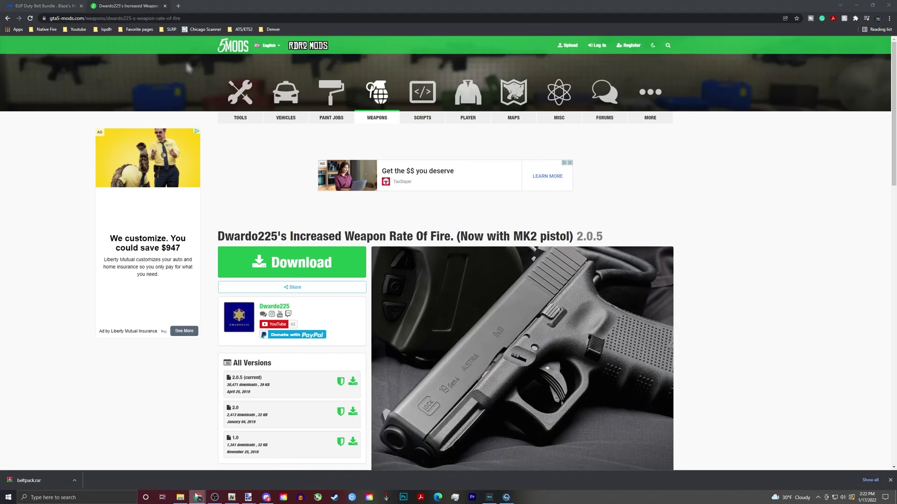
{"action": "mouse_move", "coordinate": [198, 497]}
{"action": "left_click", "coordinate": [247, 467]}
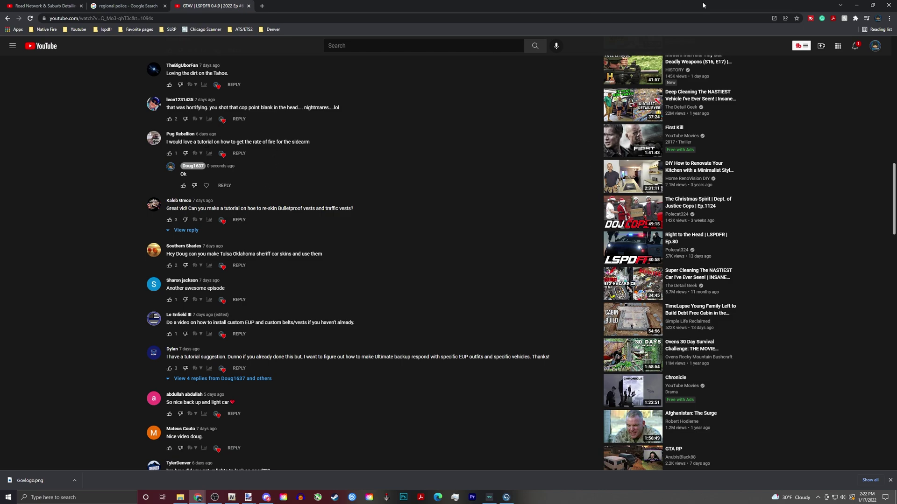
{"action": "left_click", "coordinate": [856, 5]}
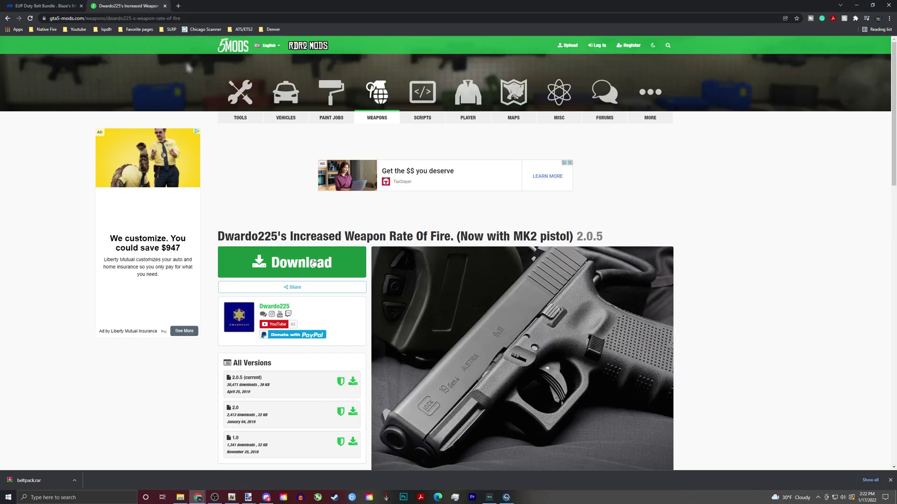
{"action": "scroll", "coordinate": [354, 173], "scroll_direction": "down", "scroll_amount": 2}
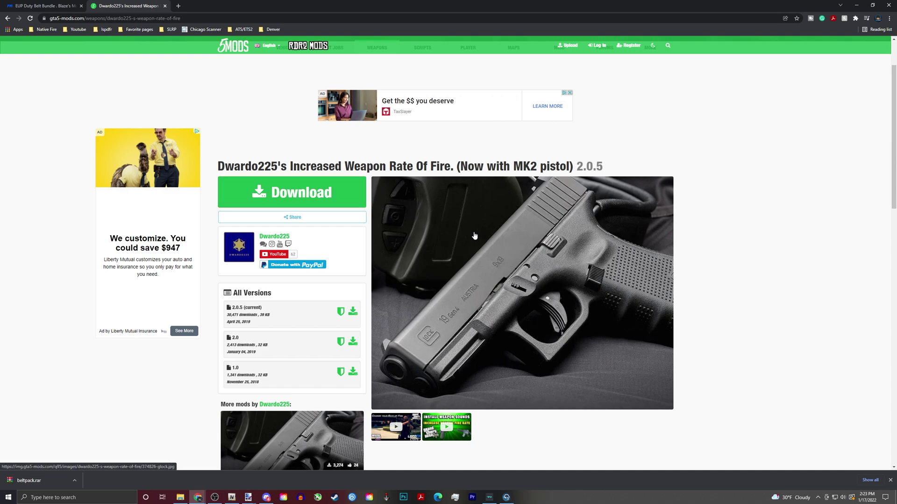
Step: Download the Dwardo225 mod archive from its download page
{"action": "left_click", "coordinate": [328, 201]}
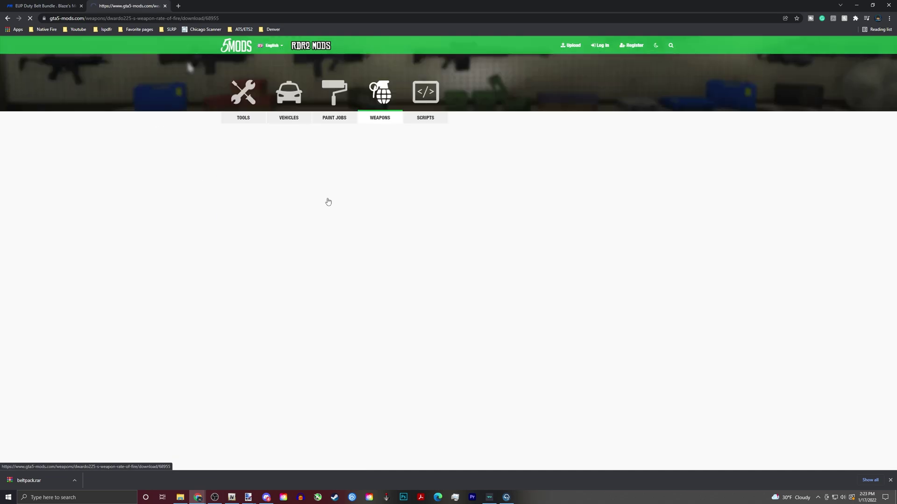
{"action": "left_click", "coordinate": [553, 283]}
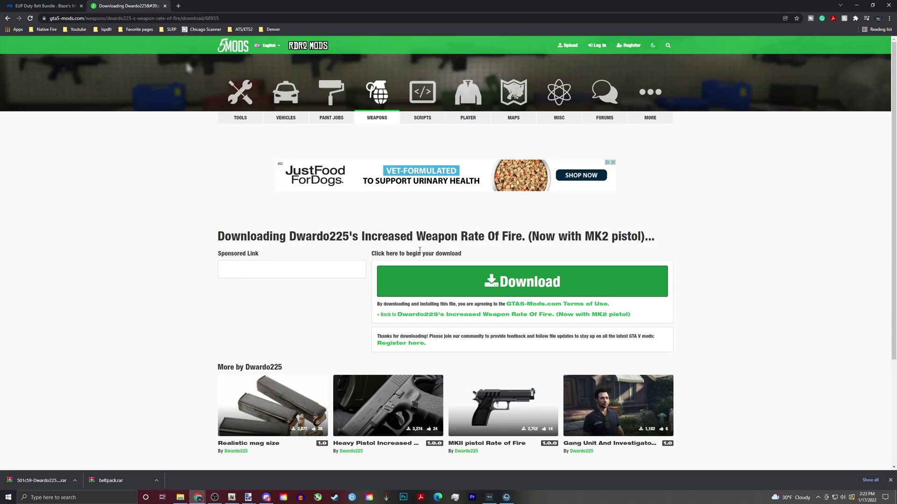
{"action": "left_click", "coordinate": [872, 5]}
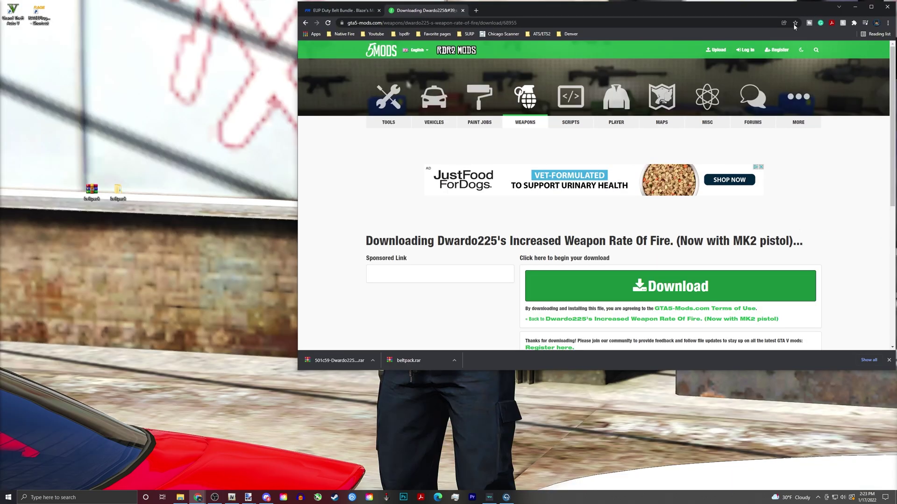
Step: Delete the two old beltpack files and place the downloaded rar on the desktop
{"action": "left_click_drag", "start_coordinate": [67, 221], "coordinate": [161, 171]}
{"action": "key", "text": "Delete"}
{"action": "left_click_drag", "start_coordinate": [334, 360], "coordinate": [92, 164]}
Step: Extract the rar with 7-Zip into a folder and move it beside the archive
{"action": "right_click", "coordinate": [92, 168]}
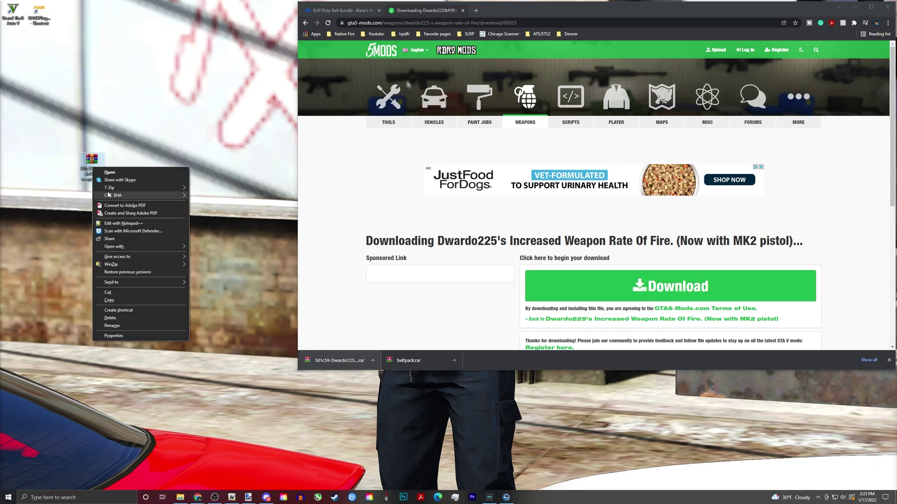
{"action": "mouse_move", "coordinate": [140, 187]}
{"action": "left_click", "coordinate": [254, 221]}
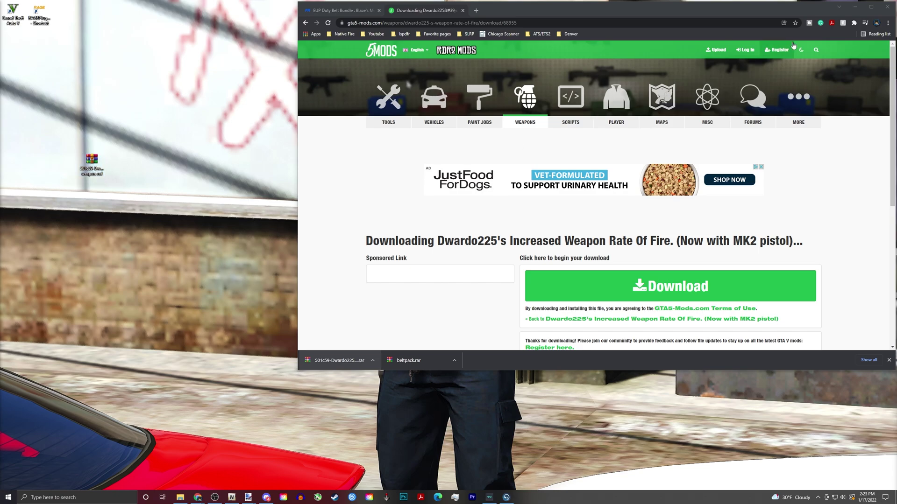
{"action": "left_click", "coordinate": [198, 498]}
{"action": "left_click", "coordinate": [231, 498]}
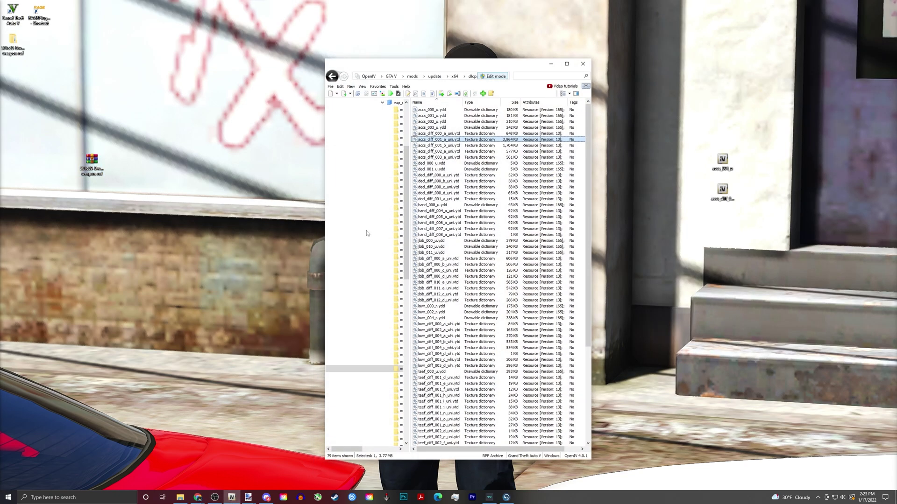
{"action": "key", "text": "BackSpace"}
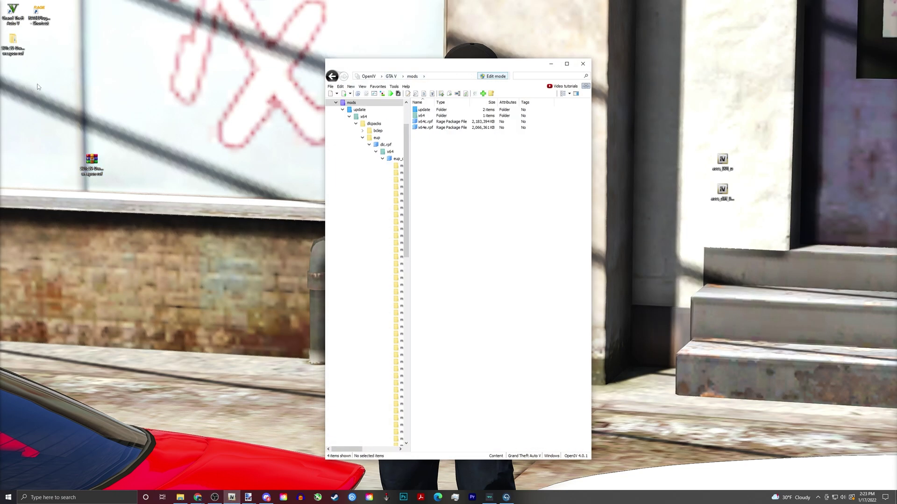
{"action": "left_click_drag", "start_coordinate": [12, 40], "coordinate": [117, 167]}
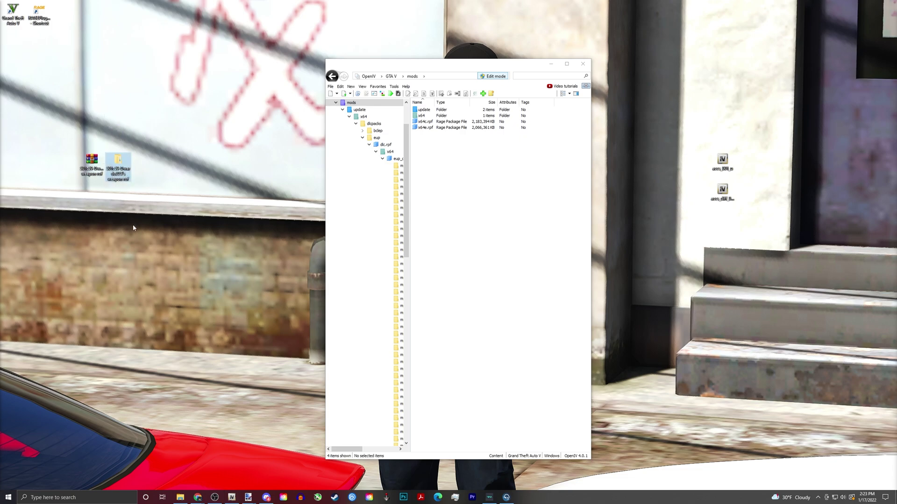
Step: Open the extracted folder, its 'pistol and combat pistol' subfolder and the Readme(install) notes
{"action": "double_click", "coordinate": [123, 162]}
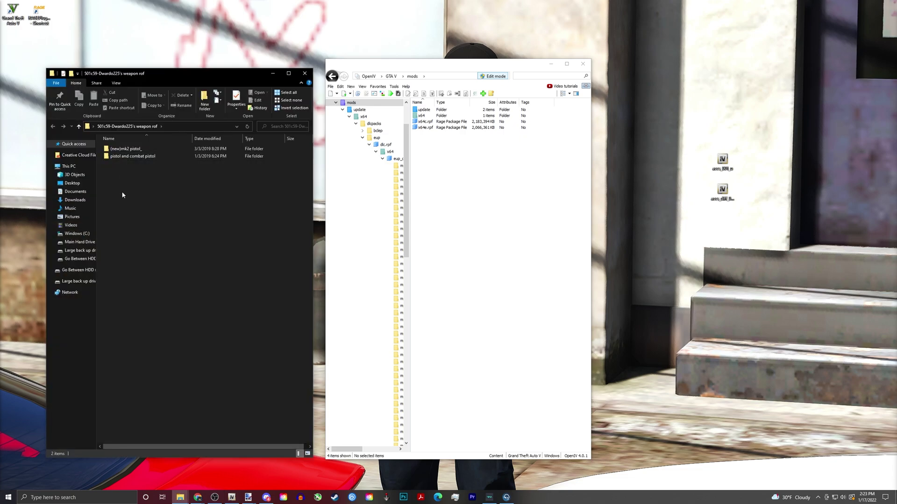
{"action": "double_click", "coordinate": [127, 158]}
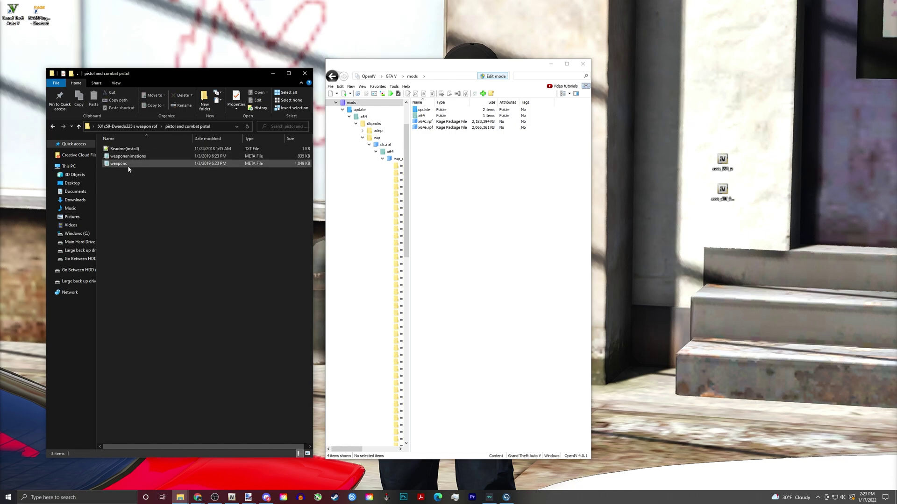
{"action": "double_click", "coordinate": [130, 149]}
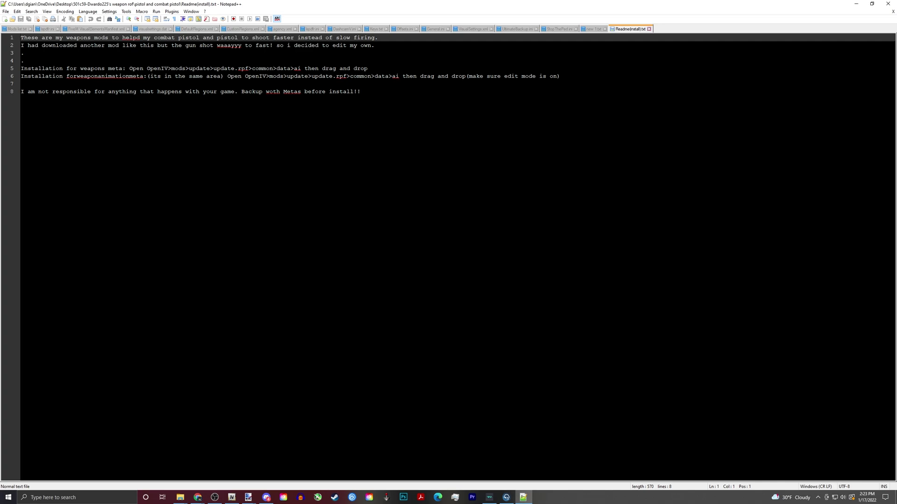
Step: Highlight the OpenIV install path on line 5 of the readme, then restore its window
{"action": "left_click_drag", "start_coordinate": [147, 69], "coordinate": [342, 69]}
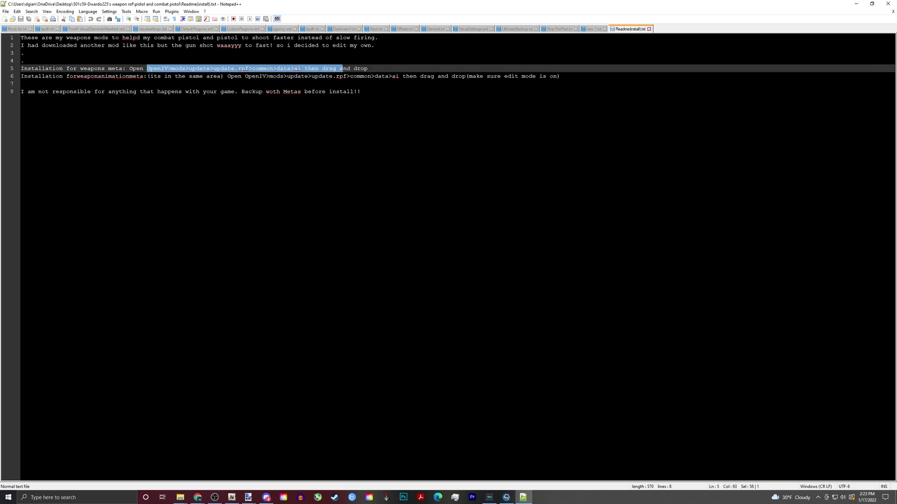
{"action": "key", "text": "ctrl+End"}
{"action": "left_click_drag", "start_coordinate": [621, 7], "coordinate": [330, 44]}
Step: In OpenIV, open mods/update/update.rpf/common/data/ai where the weapon meta files sit
{"action": "left_click_drag", "start_coordinate": [524, 66], "coordinate": [726, 50]}
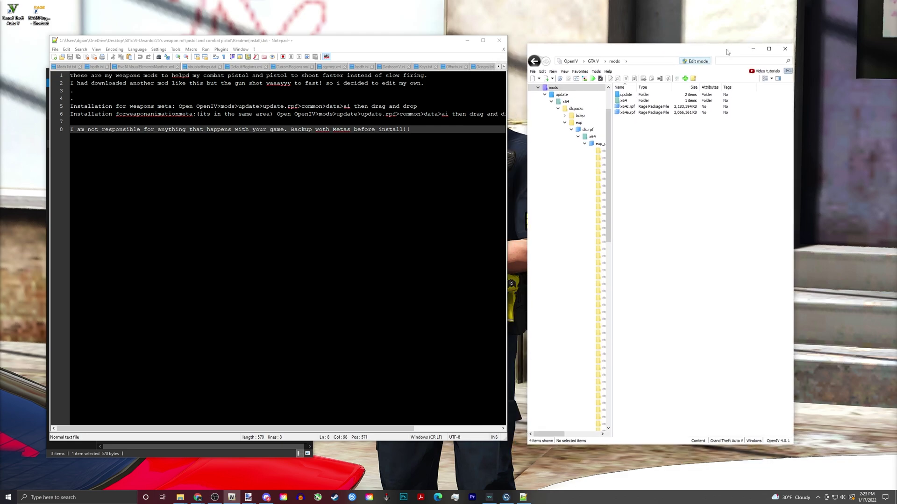
{"action": "double_click", "coordinate": [630, 95]}
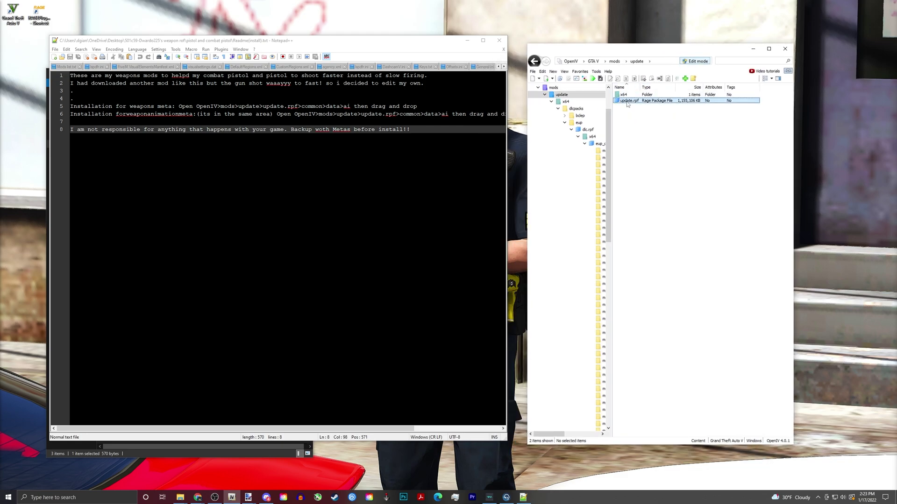
{"action": "double_click", "coordinate": [628, 95]}
{"action": "double_click", "coordinate": [627, 95]}
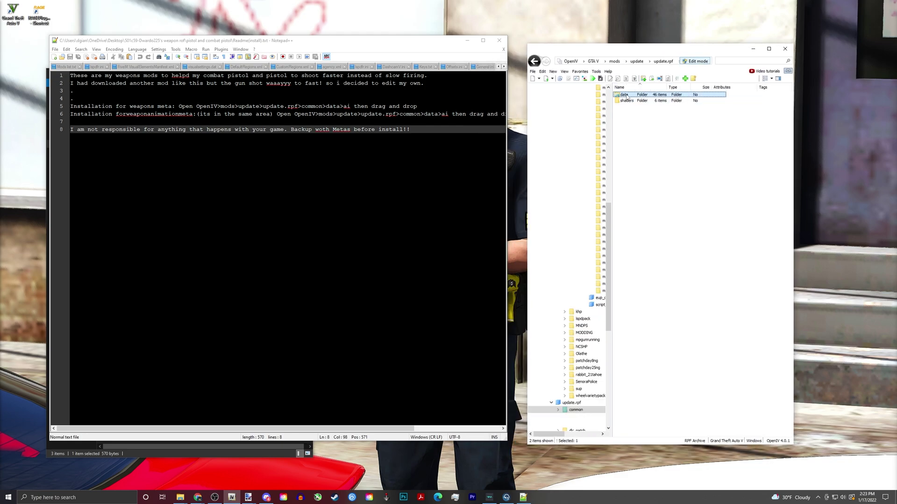
{"action": "double_click", "coordinate": [626, 96]}
{"action": "double_click", "coordinate": [625, 101]}
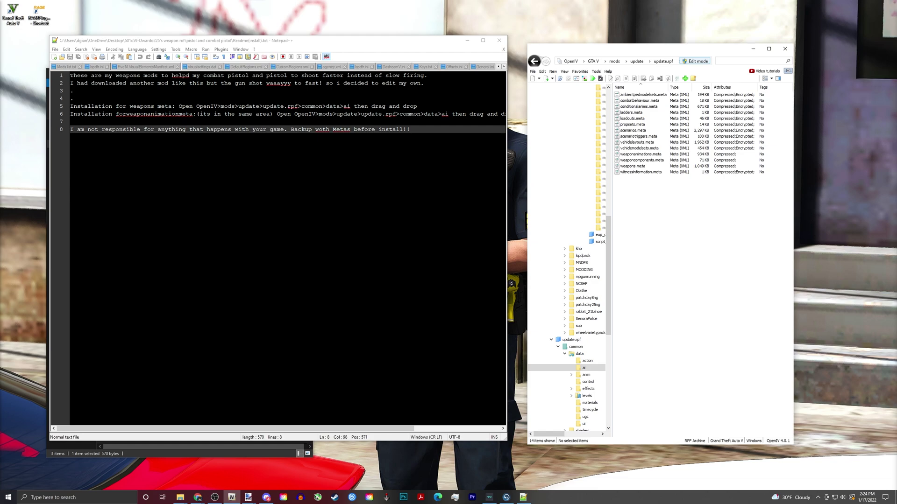
Step: Highlight the install path on line 6 of the readme, then close the pistol readme
{"action": "left_click_drag", "start_coordinate": [211, 114], "coordinate": [264, 118]}
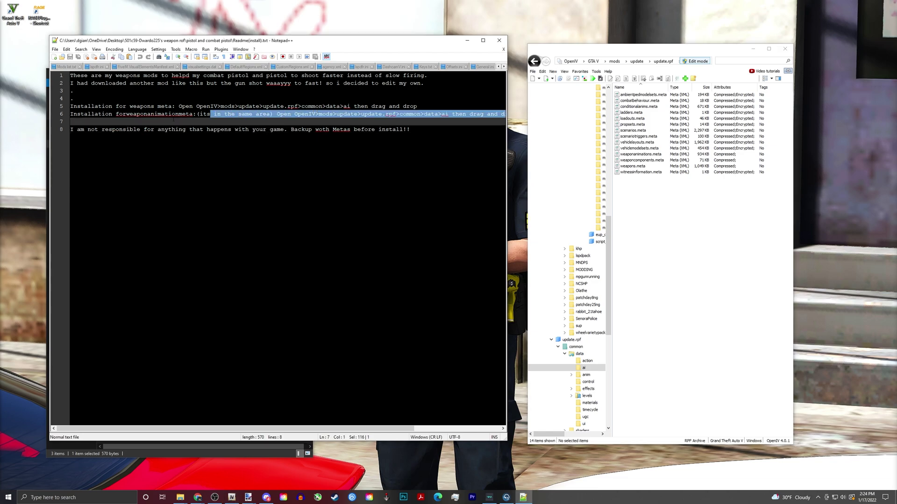
{"action": "left_click", "coordinate": [207, 119]}
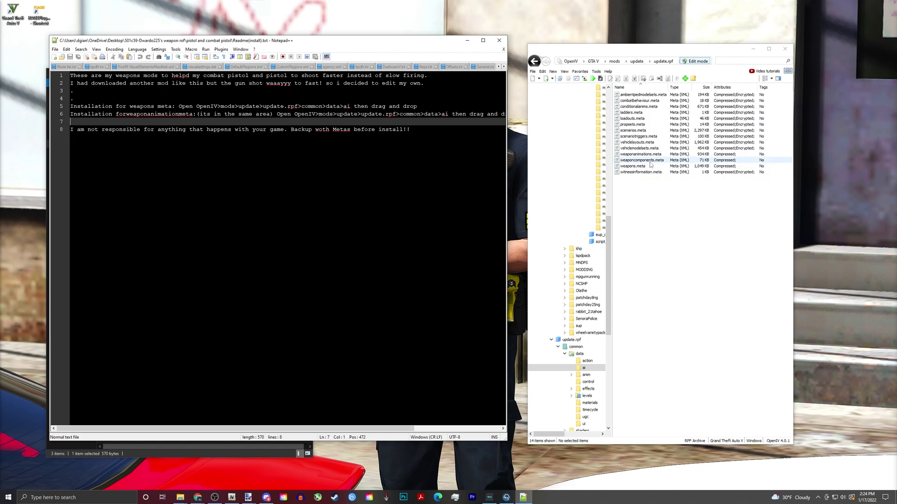
{"action": "left_click_drag", "start_coordinate": [437, 43], "coordinate": [406, 44]}
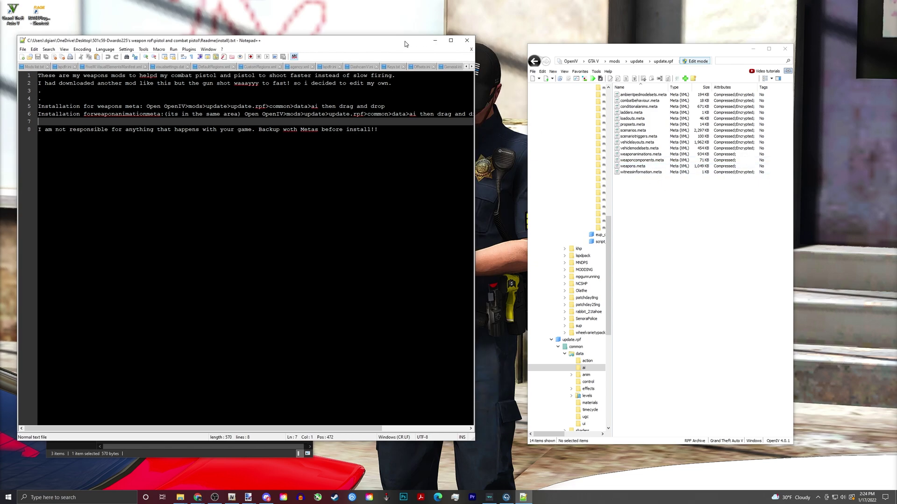
{"action": "left_click", "coordinate": [466, 41]}
Step: Select the weaponanimations and weapons meta files, then open the (new)mk2 pistol_ folder
{"action": "left_click_drag", "start_coordinate": [210, 70], "coordinate": [370, 60]}
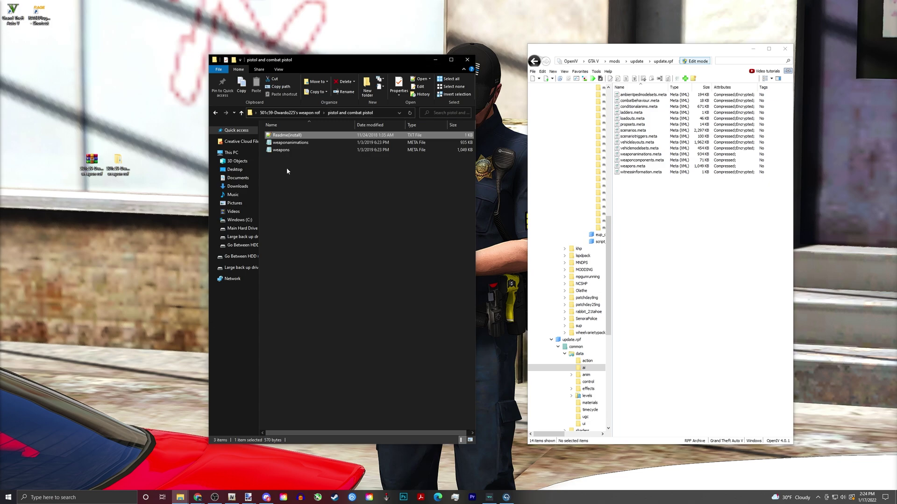
{"action": "left_click_drag", "start_coordinate": [287, 167], "coordinate": [297, 142]}
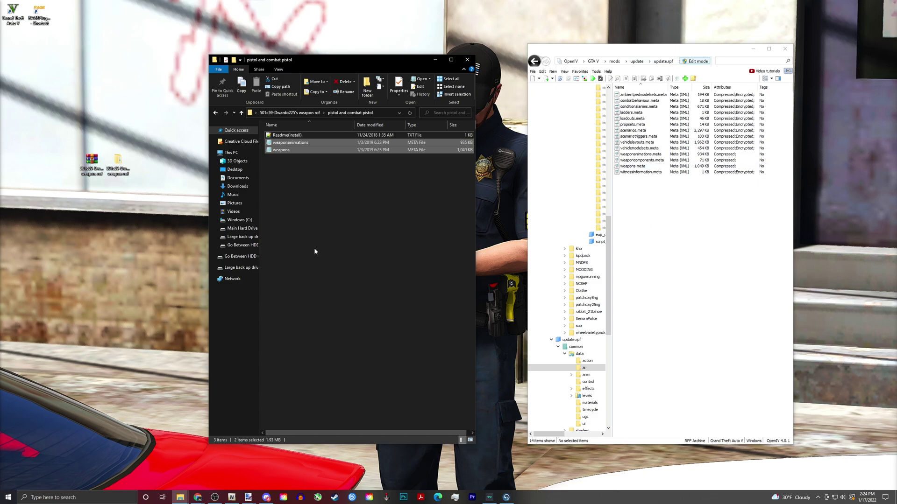
{"action": "left_click", "coordinate": [304, 113]}
{"action": "double_click", "coordinate": [289, 136]}
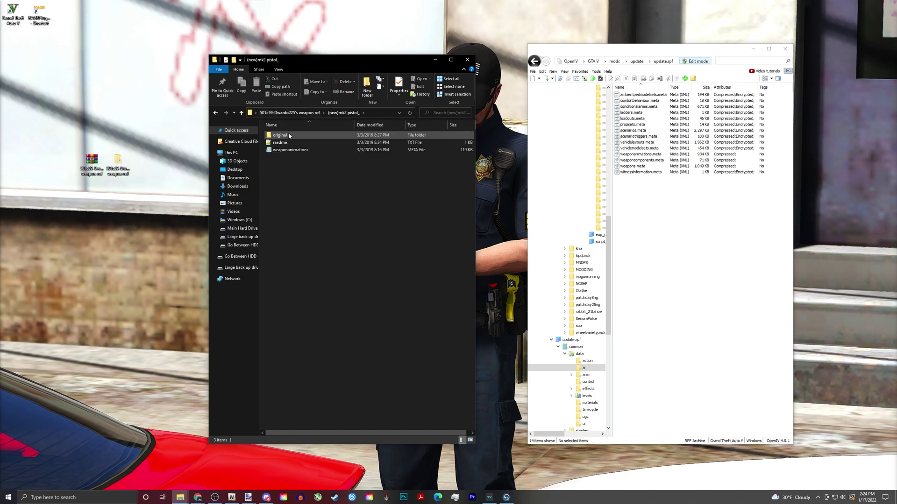
Step: Open the mk2 pistol readme and return OpenIV to the GTA V root folder
{"action": "double_click", "coordinate": [284, 143]}
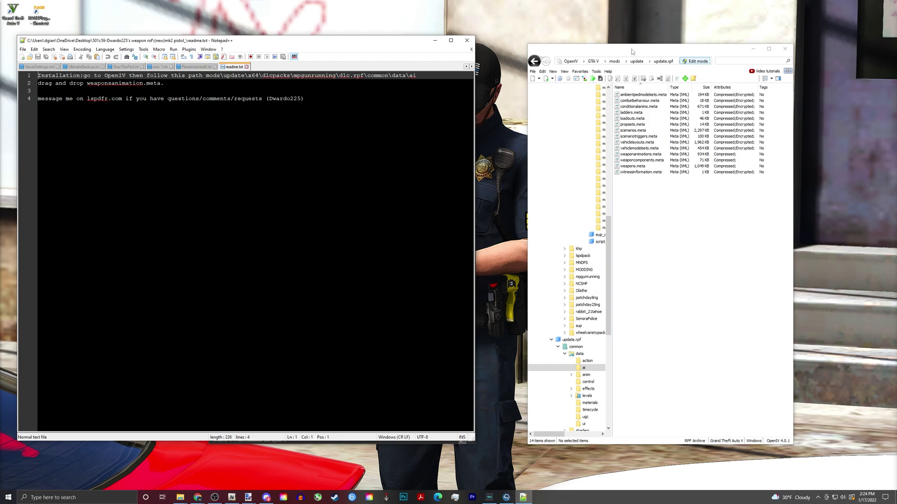
{"action": "left_click_drag", "start_coordinate": [632, 50], "coordinate": [581, 50]}
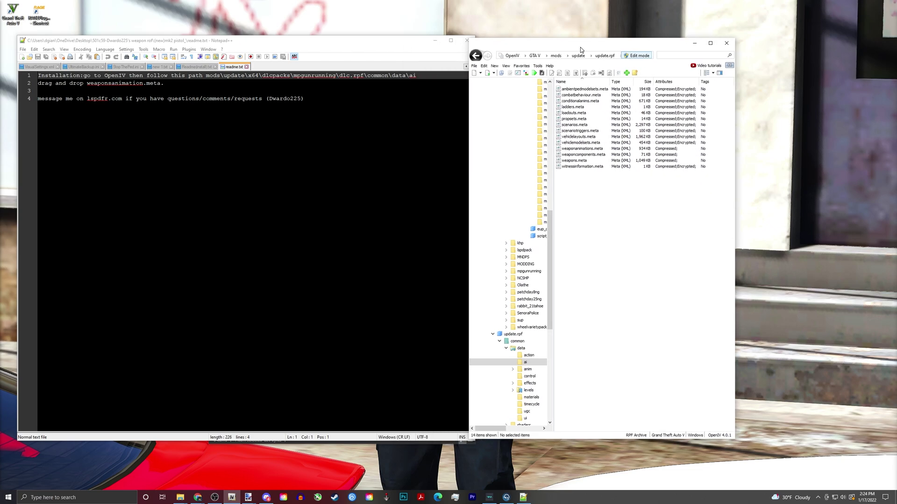
{"action": "left_click", "coordinate": [536, 56]}
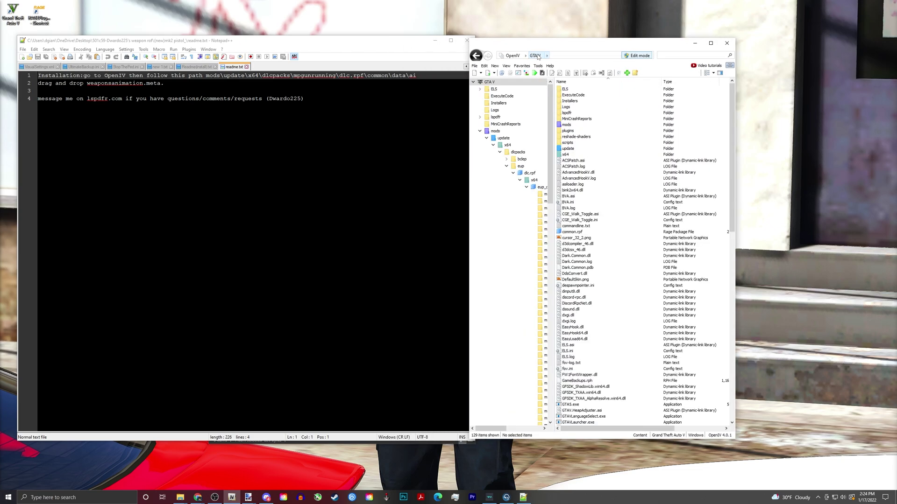
Step: Navigate OpenIV to mods/update/x64/dlcpacks/mpgunrunning/dlc.rpf/common/data/ai
{"action": "double_click", "coordinate": [567, 125]}
{"action": "double_click", "coordinate": [568, 89]}
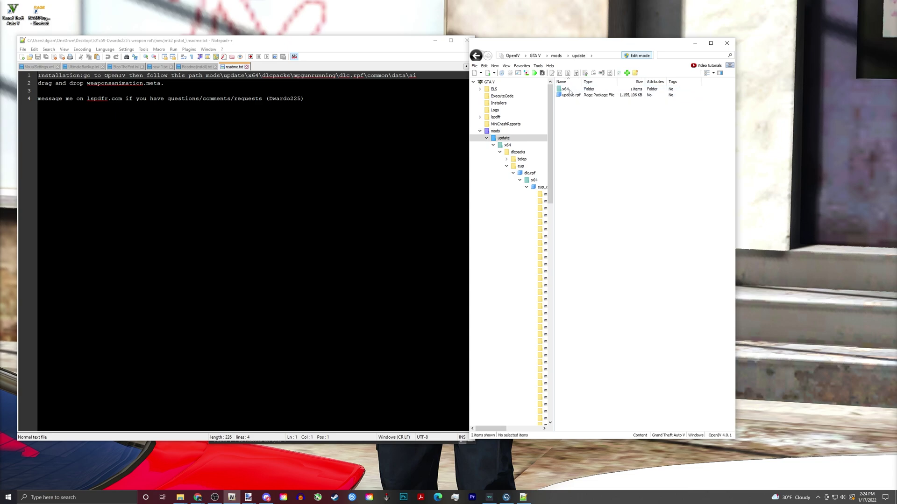
{"action": "double_click", "coordinate": [566, 89]}
{"action": "double_click", "coordinate": [569, 89]}
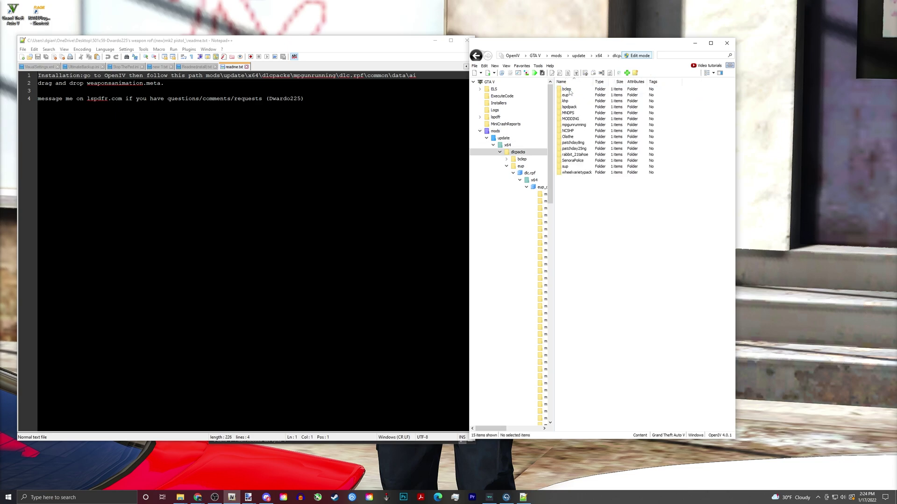
{"action": "double_click", "coordinate": [577, 125]}
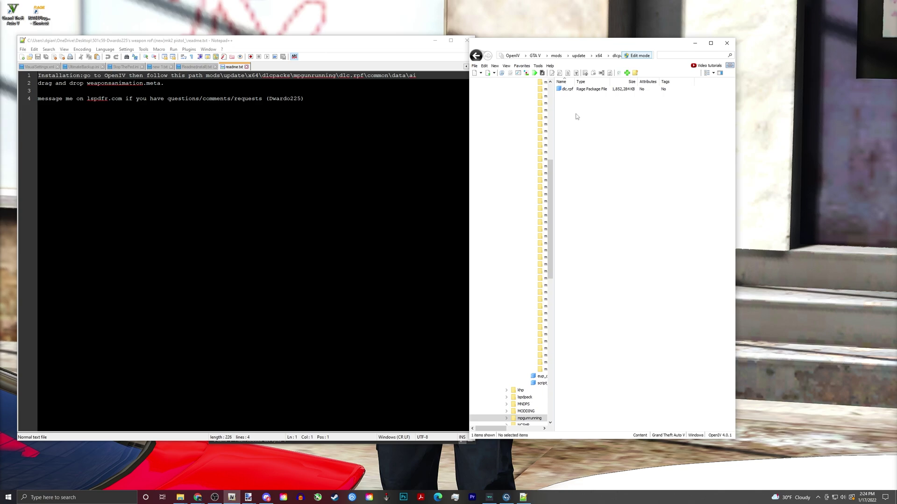
{"action": "double_click", "coordinate": [568, 89]}
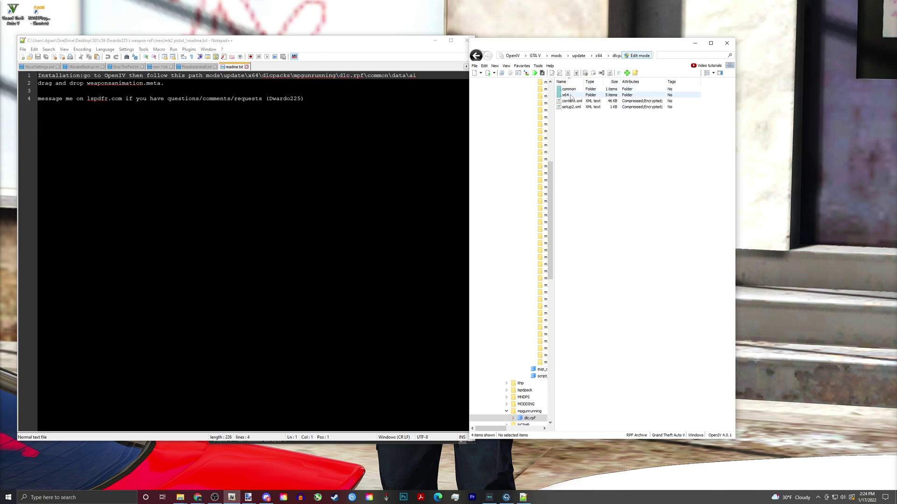
{"action": "double_click", "coordinate": [569, 89]}
{"action": "double_click", "coordinate": [570, 89]}
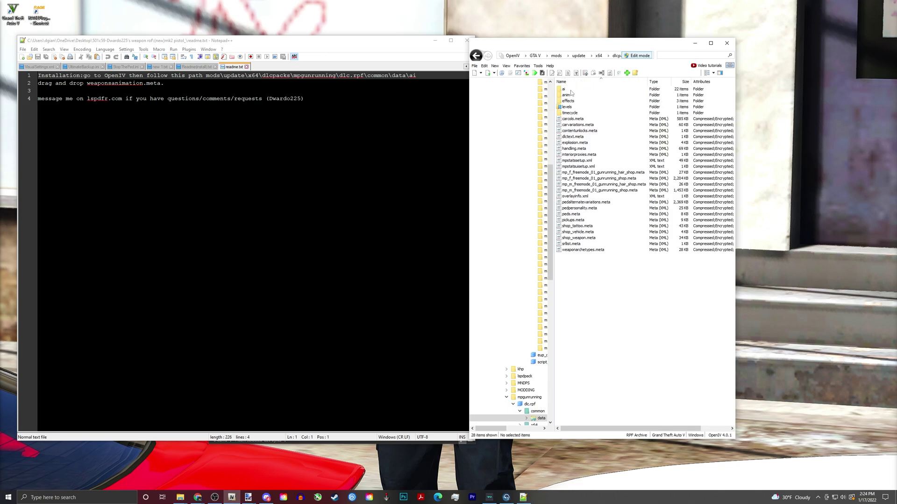
{"action": "double_click", "coordinate": [564, 89]}
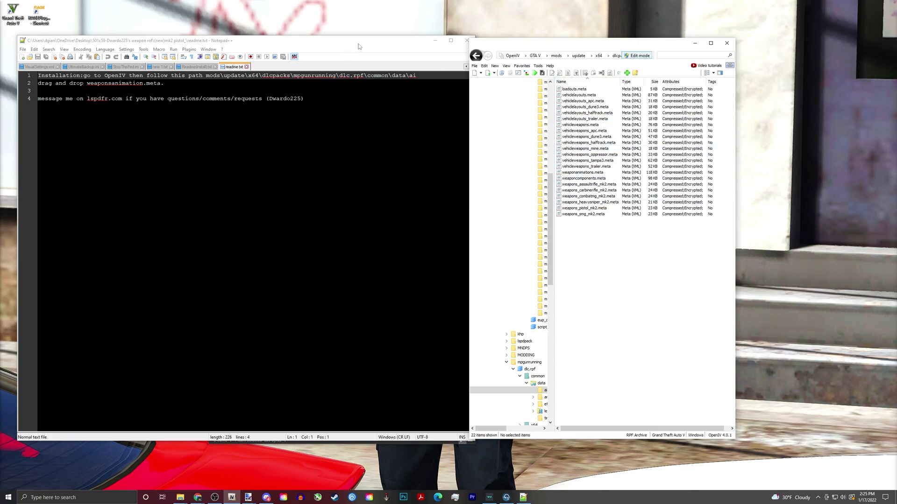
{"action": "left_click_drag", "start_coordinate": [394, 41], "coordinate": [404, 40]}
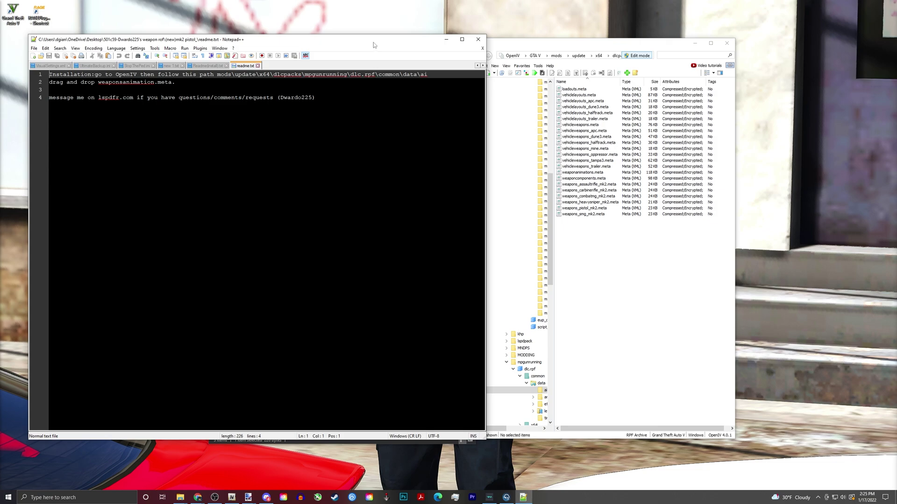
Step: Highlight the line 1 install path, then close the mk2 pistol readme and the mod folder window
{"action": "left_click_drag", "start_coordinate": [373, 44], "coordinate": [376, 56]}
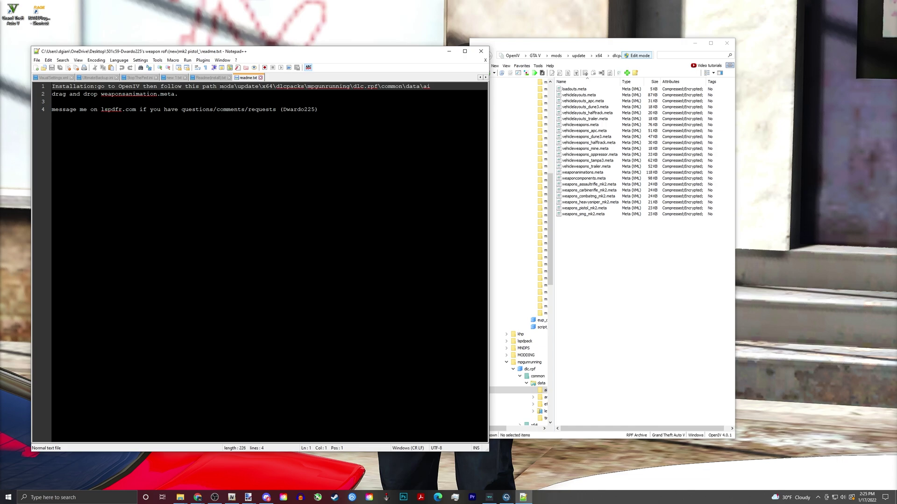
{"action": "left_click_drag", "start_coordinate": [217, 86], "coordinate": [457, 82]}
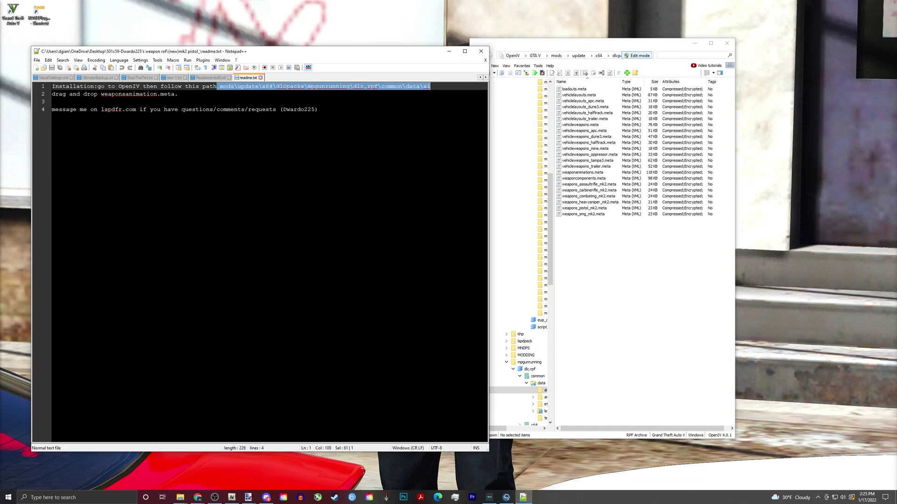
{"action": "left_click", "coordinate": [317, 109]}
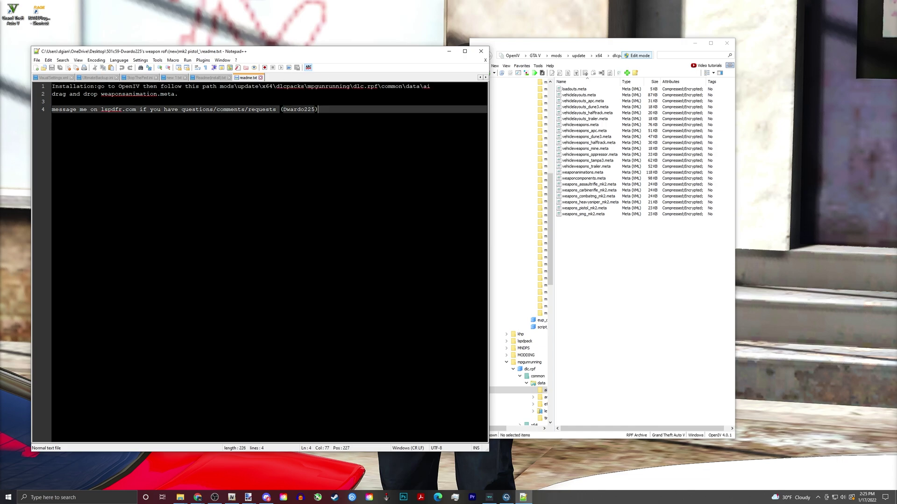
{"action": "left_click", "coordinate": [481, 51]}
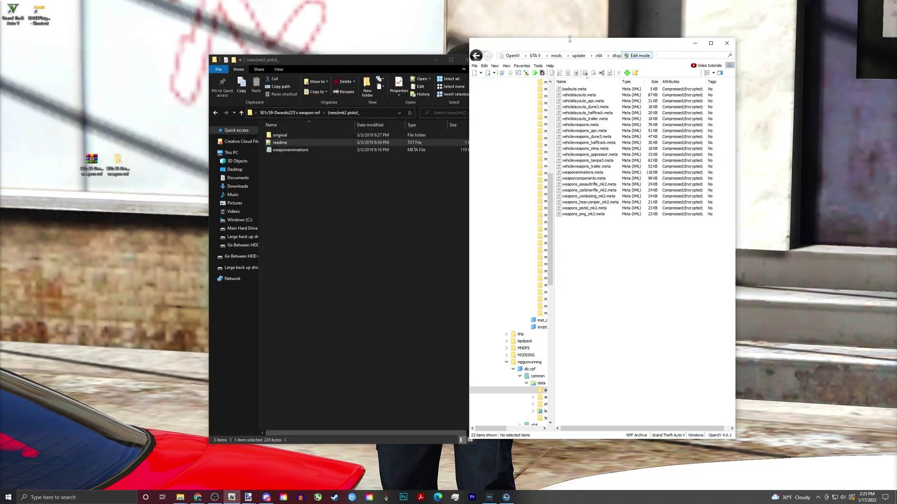
{"action": "left_click_drag", "start_coordinate": [400, 61], "coordinate": [340, 49]}
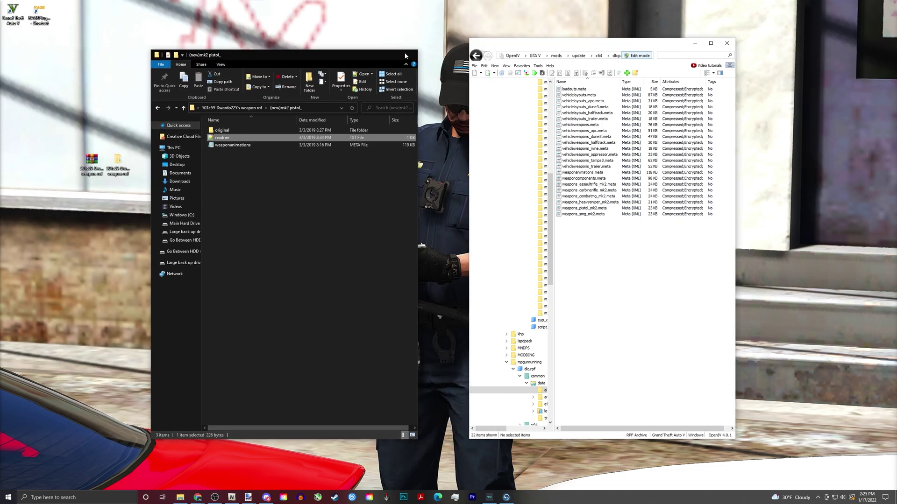